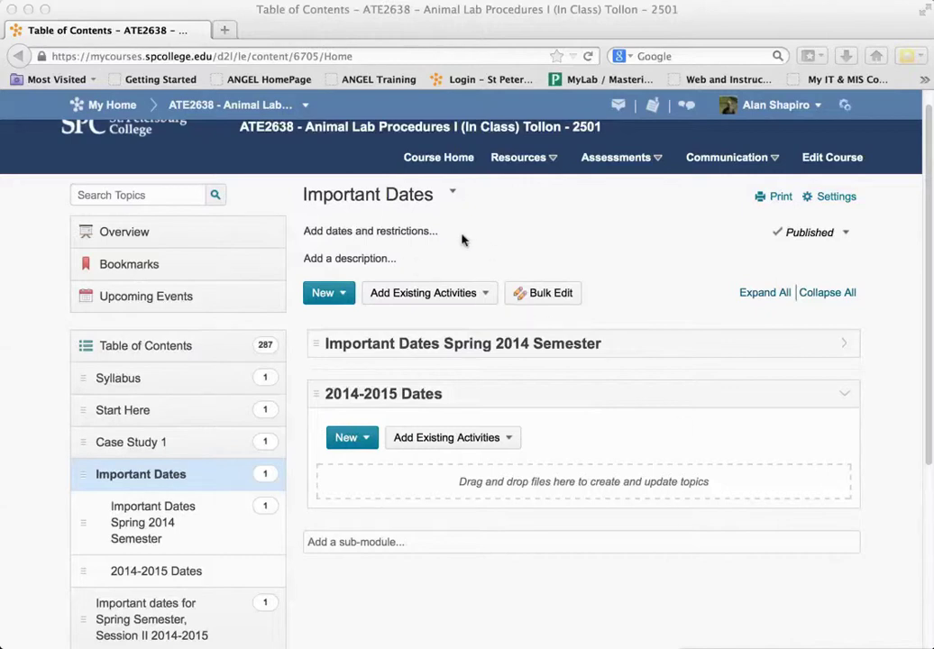
Open the Resources menu and dismiss it without choosing anything.
scroll(473, 260, "down", 1)
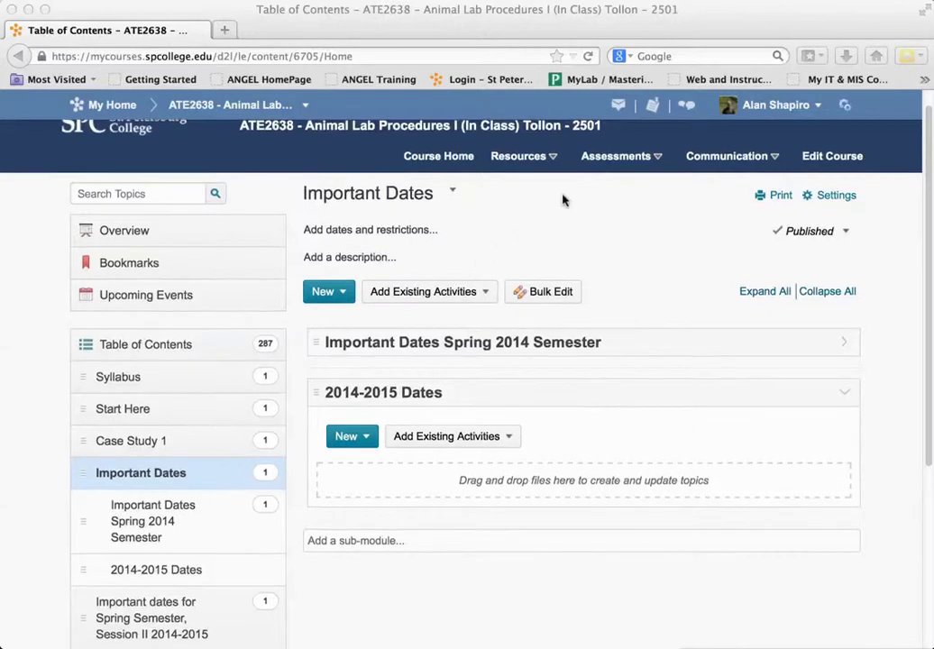
left_click(552, 156)
left_click(554, 158)
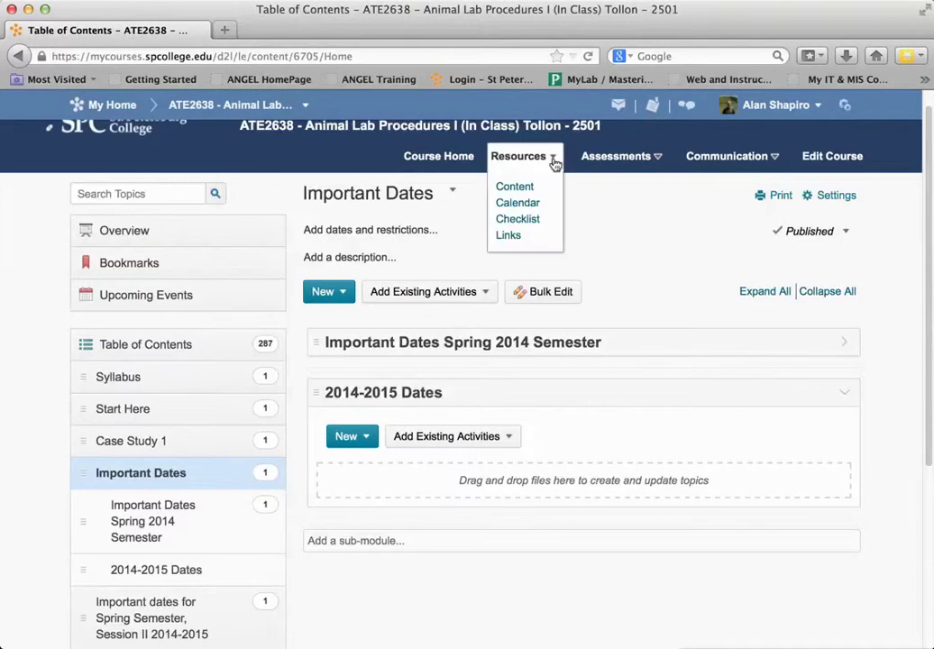
left_click(611, 219)
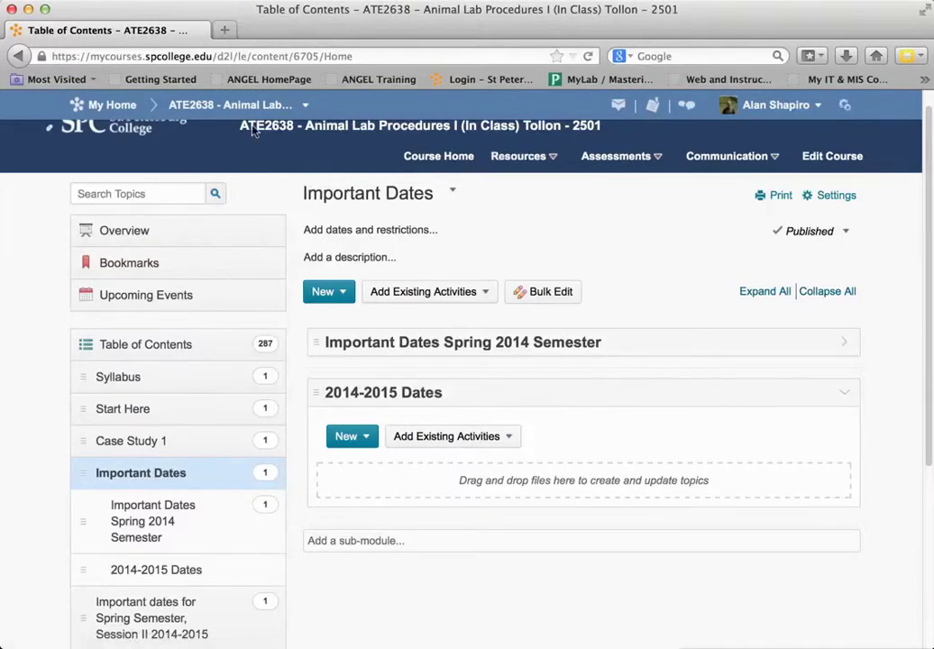
scroll(242, 153, "down", 1)
scroll(242, 153, "up", 1)
scroll(242, 153, "down", 4)
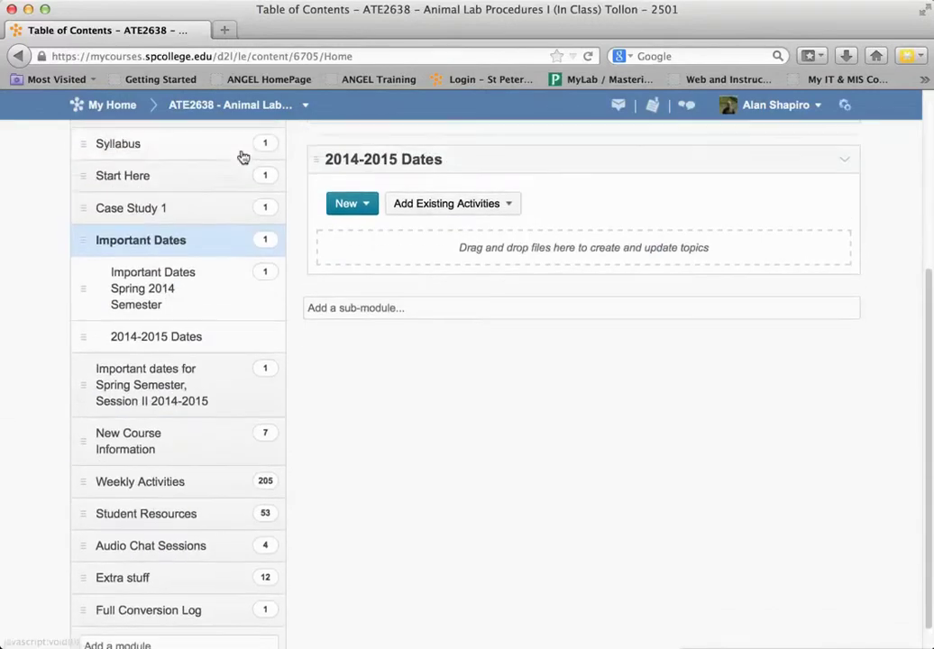
scroll(242, 155, "up", 5)
Visit Course Home, then return to the Important Dates content via the Content Browser.
left_click(445, 185)
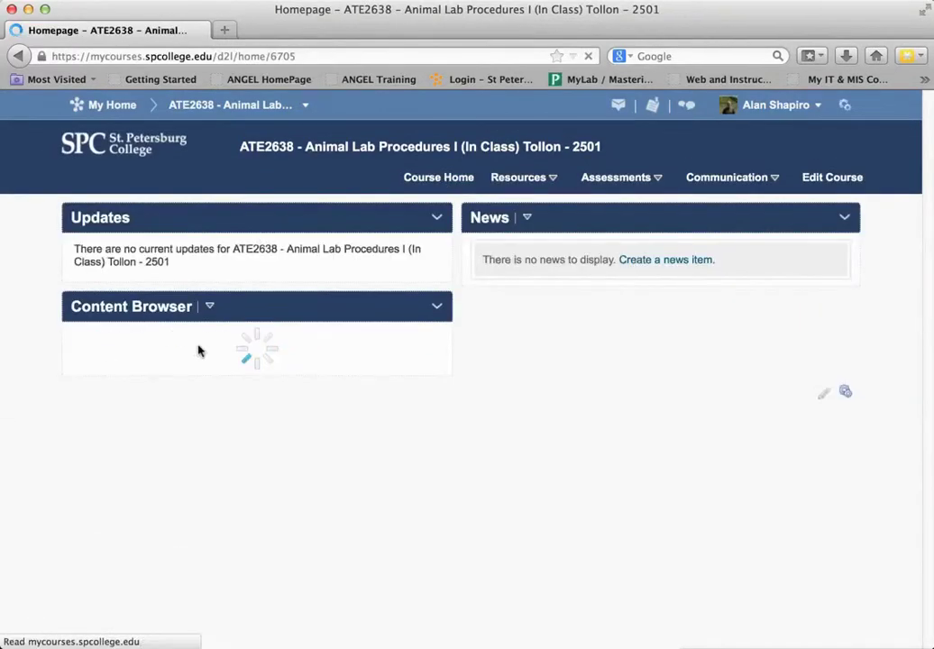
left_click(131, 307)
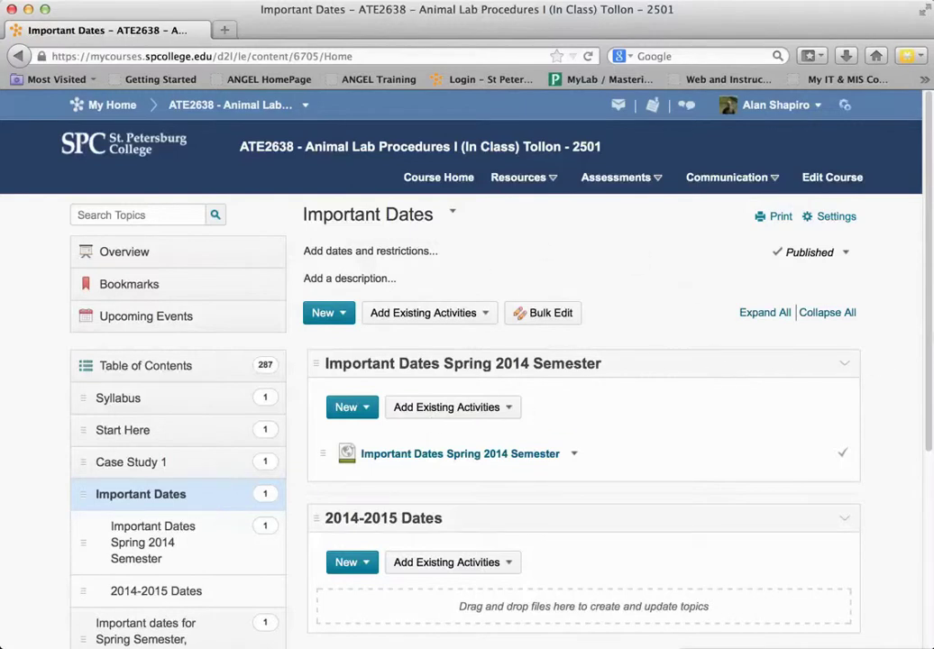
scroll(929, 333, "down", 3)
scroll(923, 319, "up", 3)
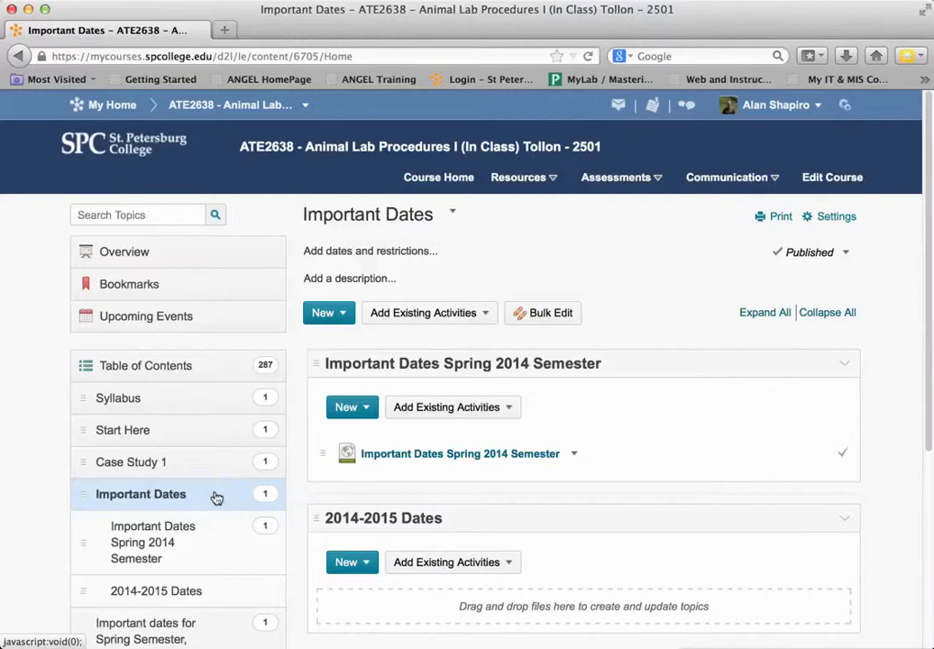
Display the full course Table of Contents and scroll through it.
left_click(152, 368)
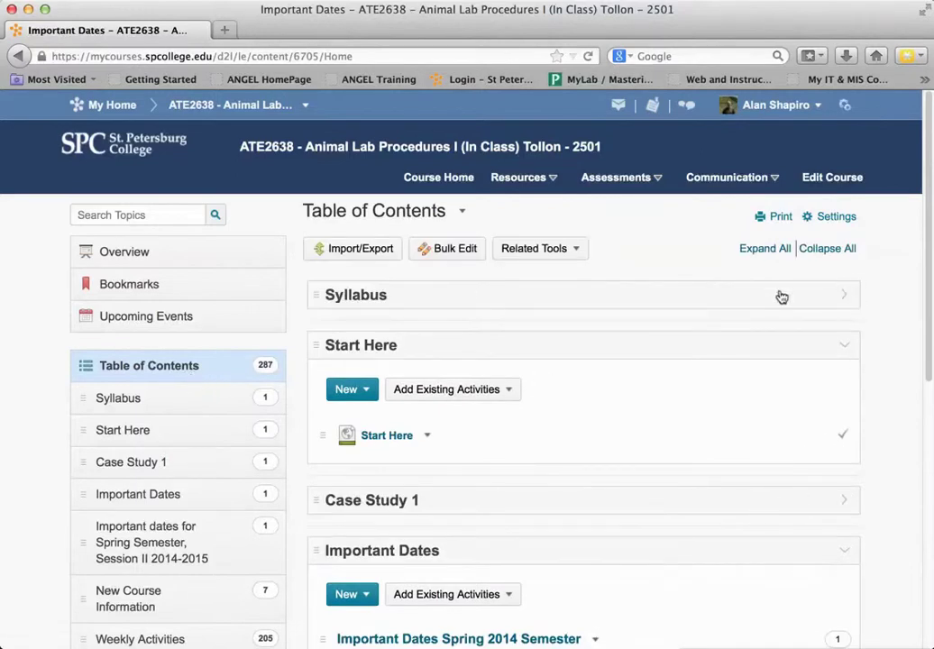
scroll(929, 306, "down", 1)
scroll(928, 306, "down", 7)
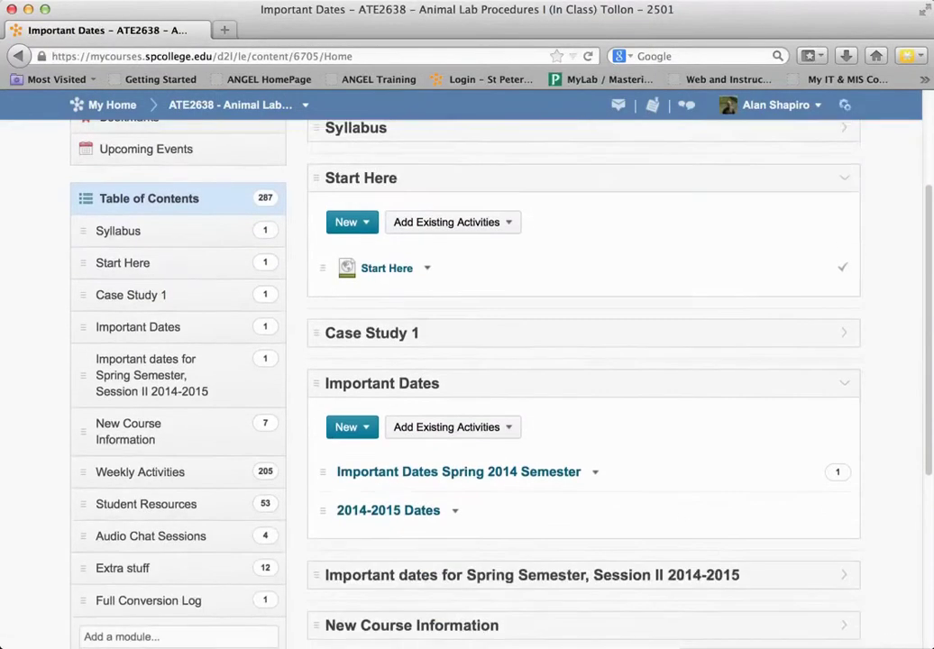
scroll(920, 526, "down", 3)
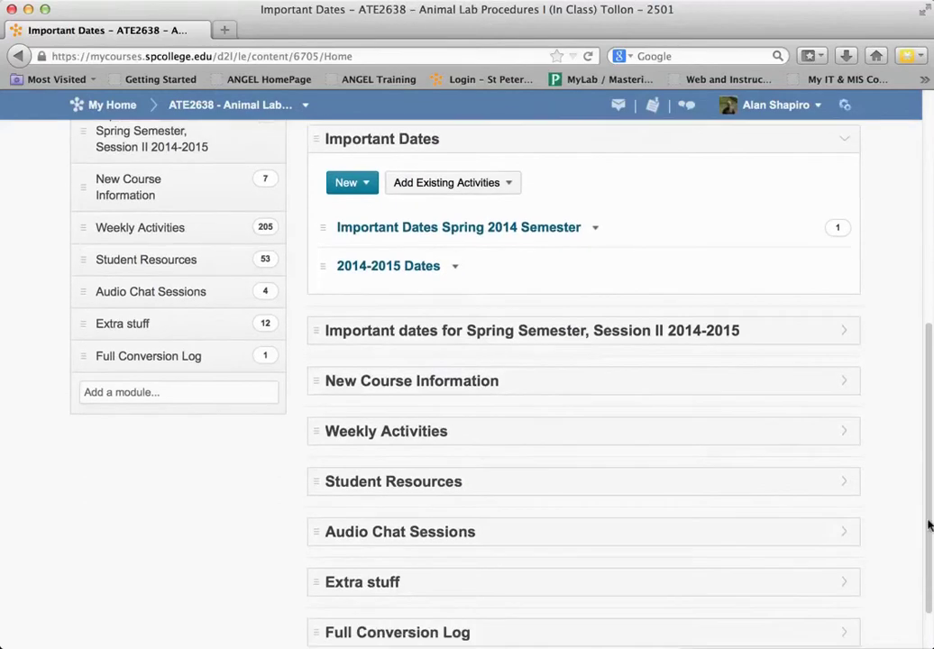
scroll(928, 541, "up", 10)
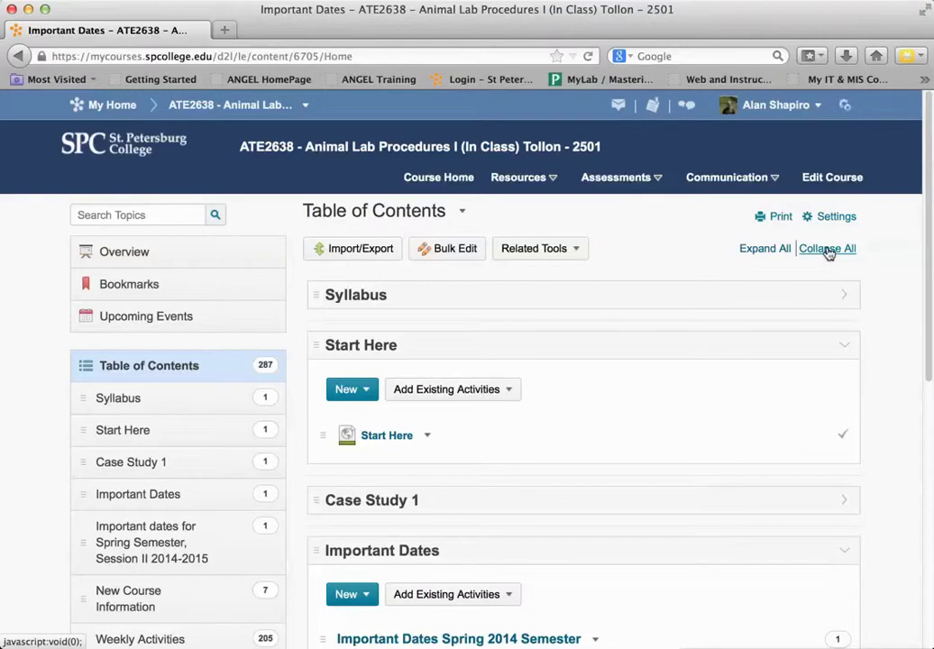
Collapse all modules so only their headings show.
left_click(827, 250)
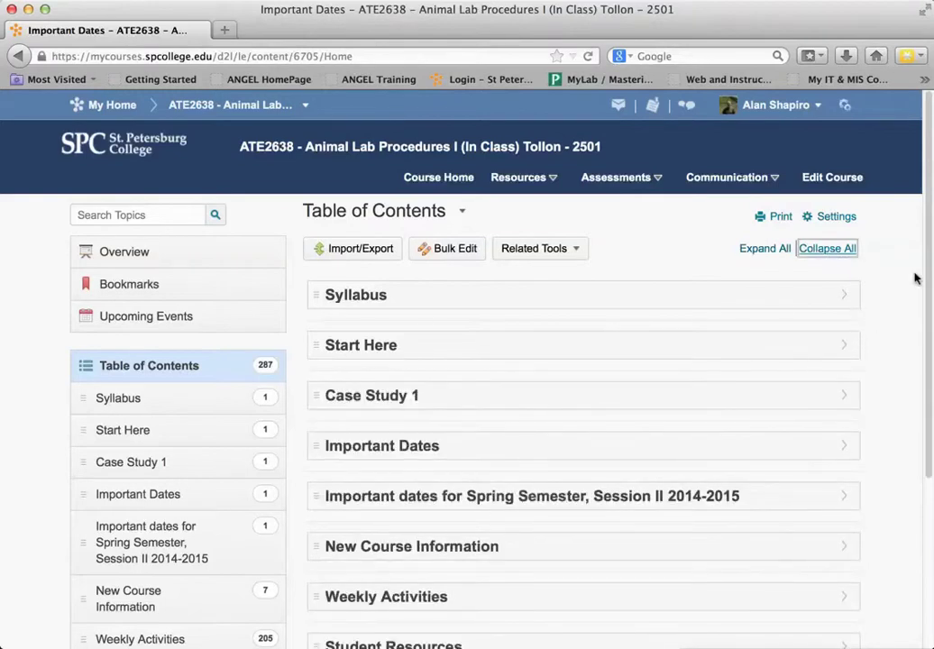
scroll(915, 279, "down", 5)
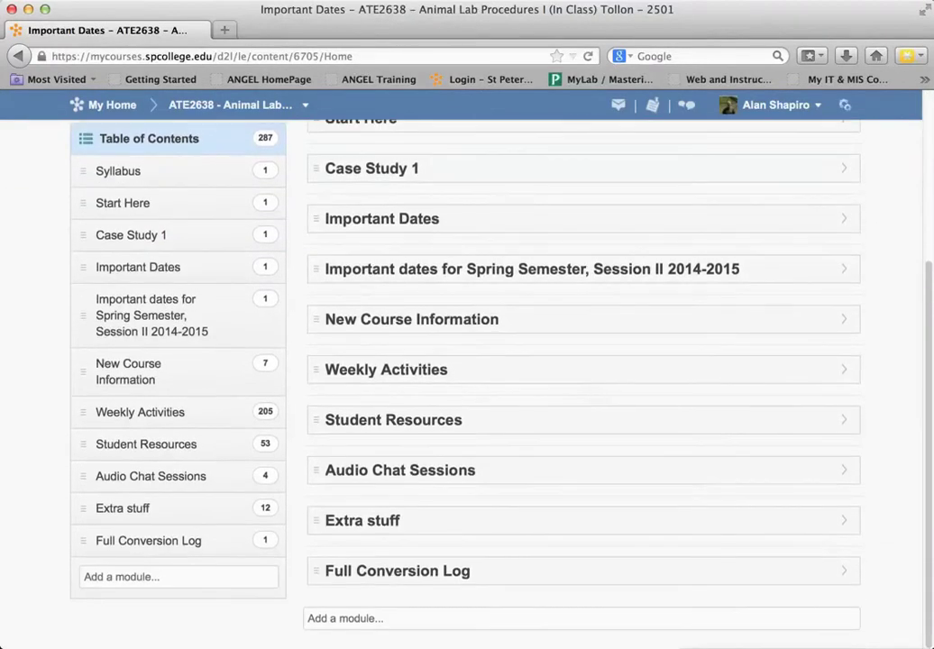
scroll(908, 250, "up", 5)
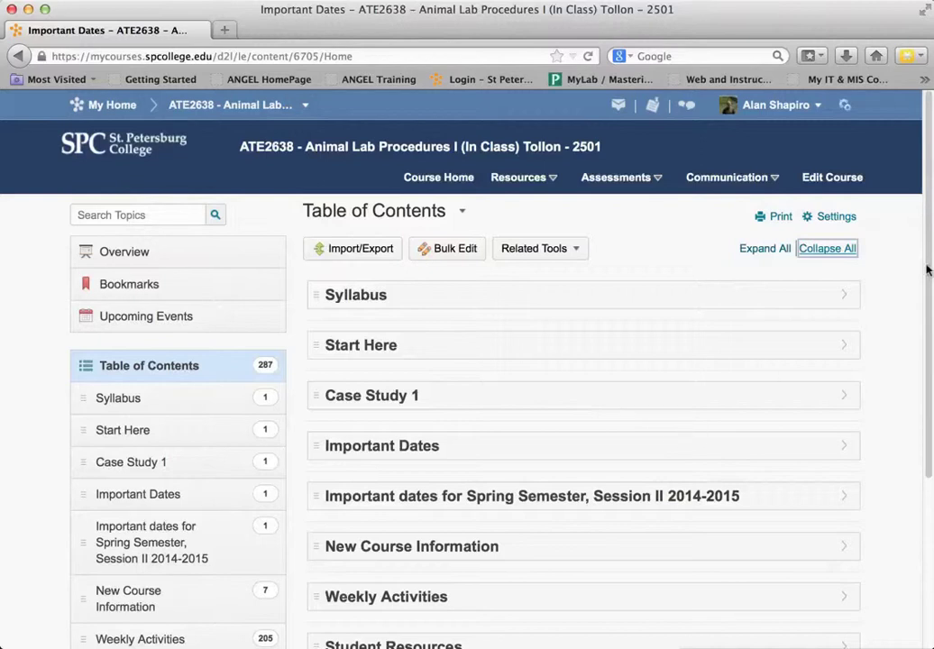
scroll(529, 433, "down", 5)
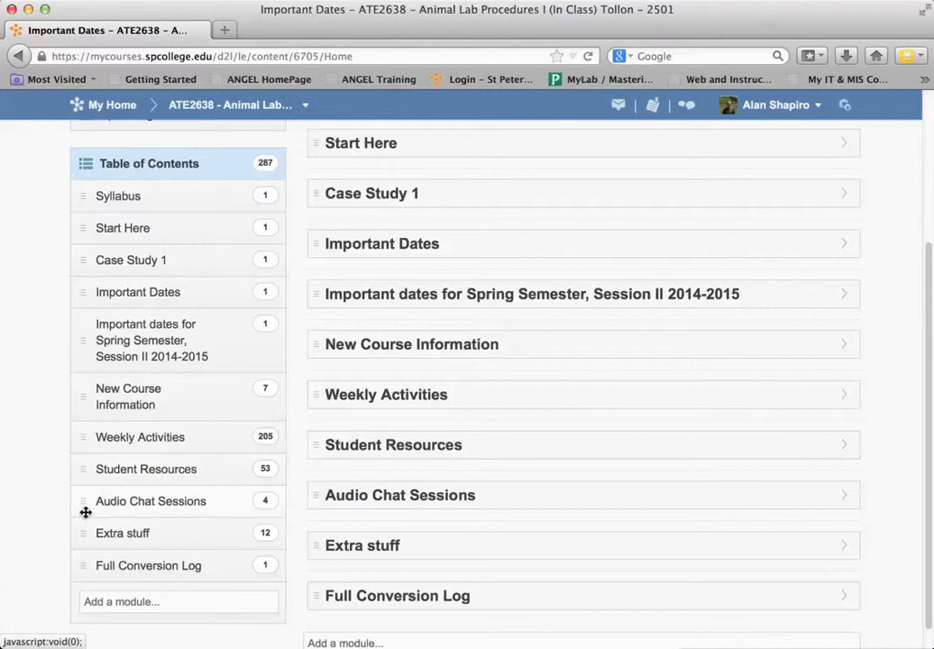
Drag Audio Chat Sessions up the sidebar outline and drop it just below Important Dates.
left_click_drag(83, 502, 78, 424)
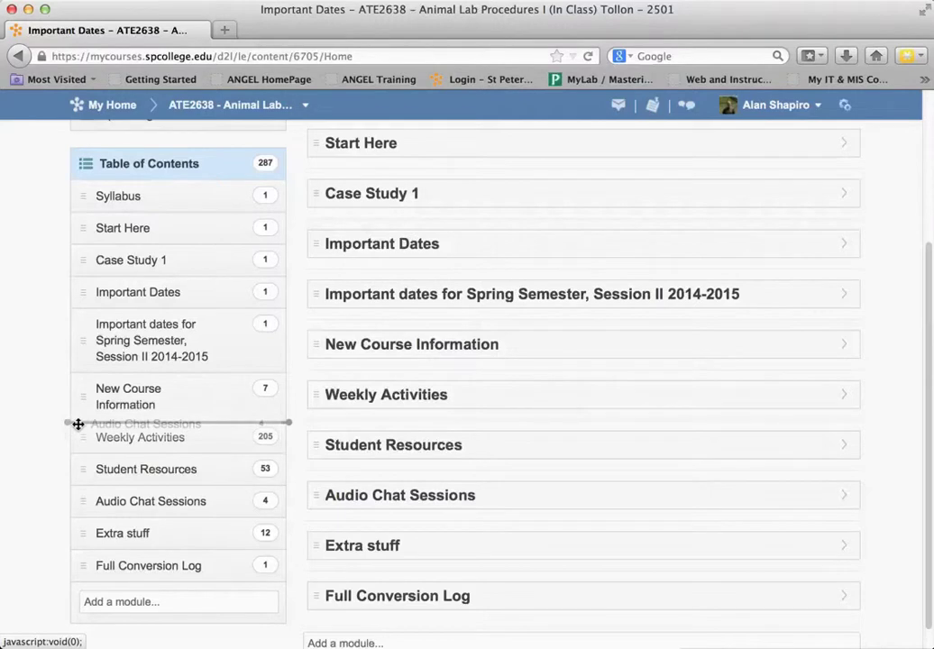
left_click_drag(78, 424, 78, 395)
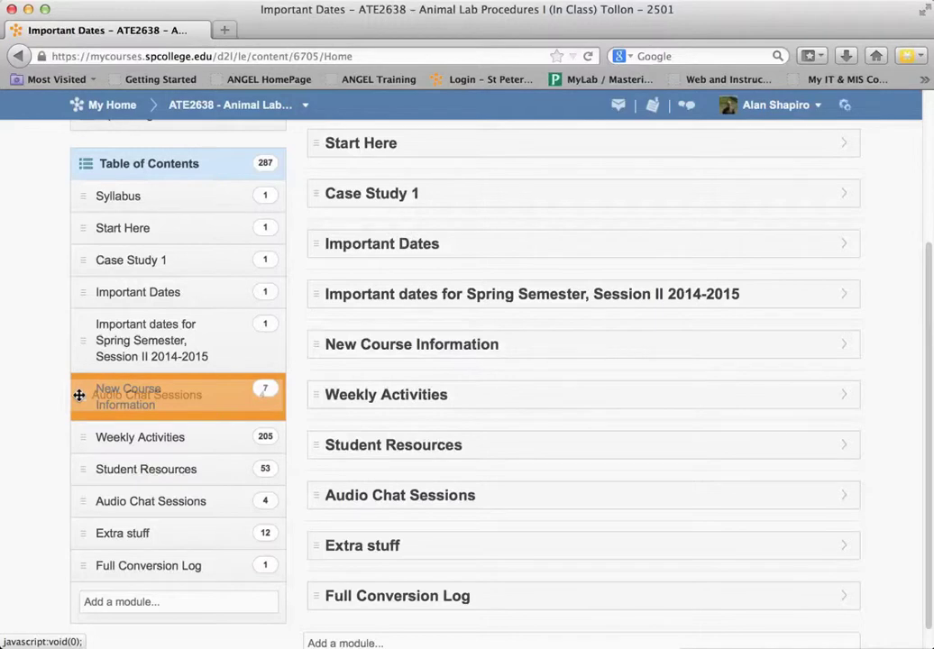
left_click_drag(79, 395, 73, 310)
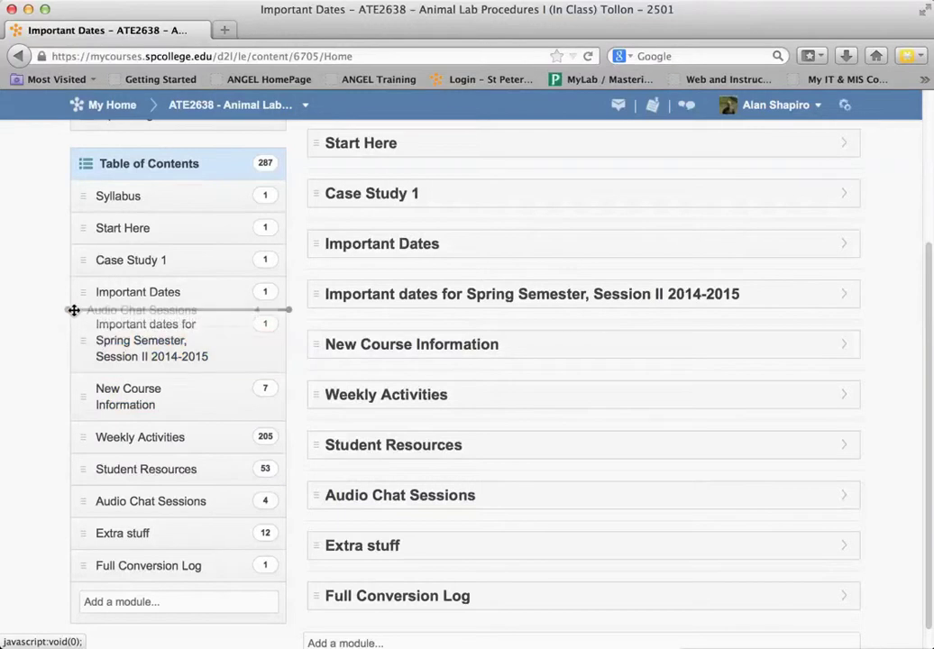
mouse_move(74, 310)
left_mouse_down()
mouse_move(71, 337)
mouse_move(72, 312)
left_mouse_up()
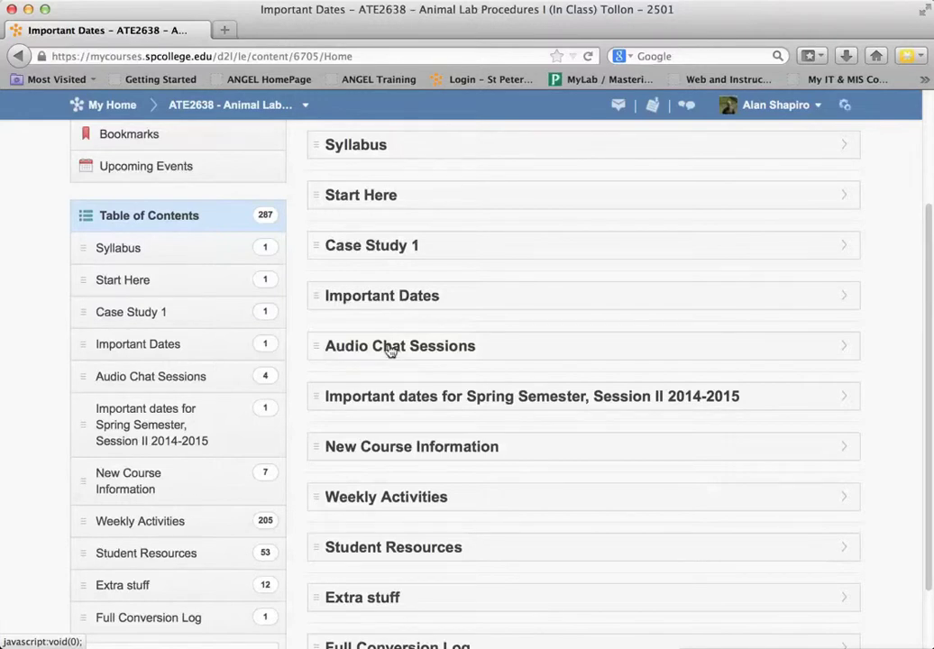
Expand Important Dates and open its module page showing the Spring 2014 and 2014-2015 sub-modules.
left_click(845, 300)
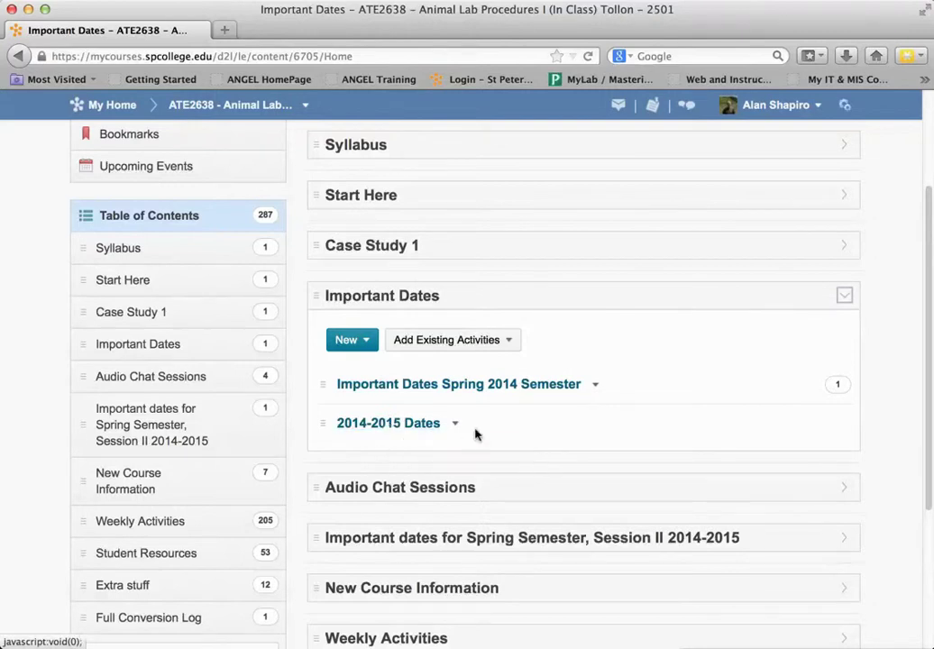
left_click(145, 350)
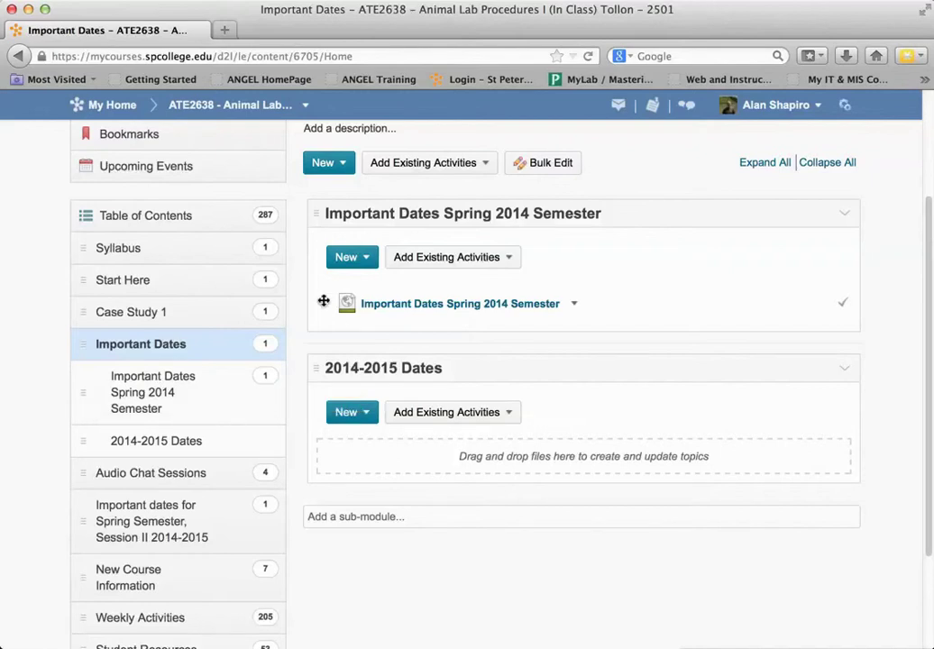
Move the Important Dates Spring 2014 Semester topic into 2014-2015 Dates, then drag it toward Case Study 1.
left_click_drag(322, 301, 354, 455)
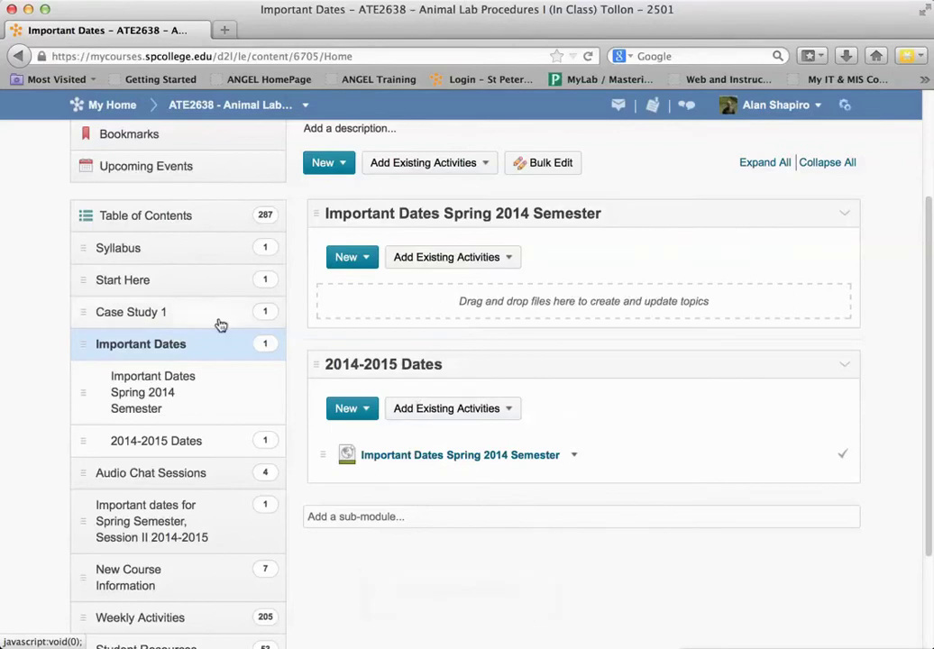
left_click(133, 316)
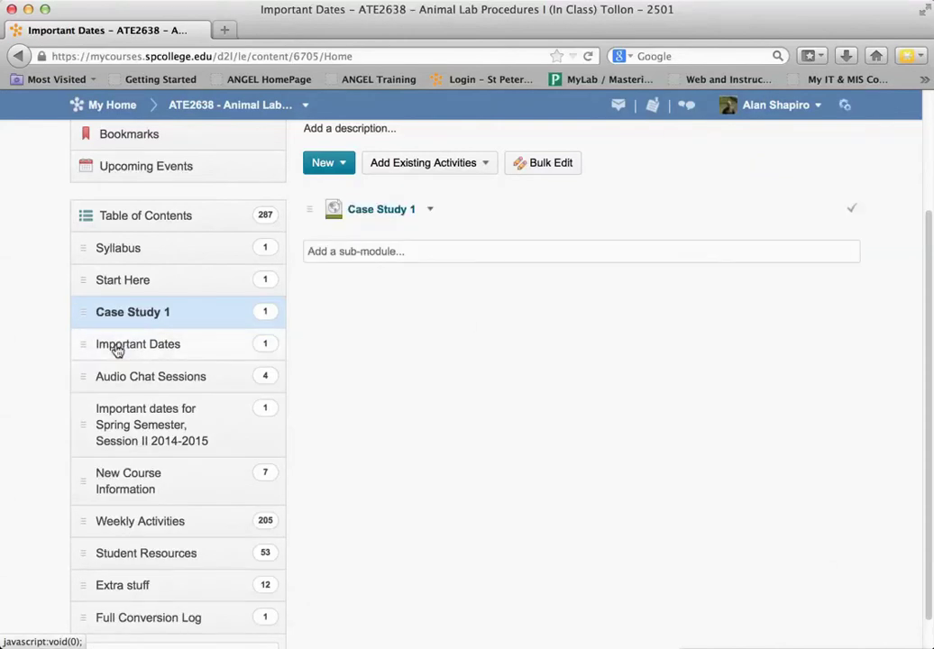
left_click(135, 347)
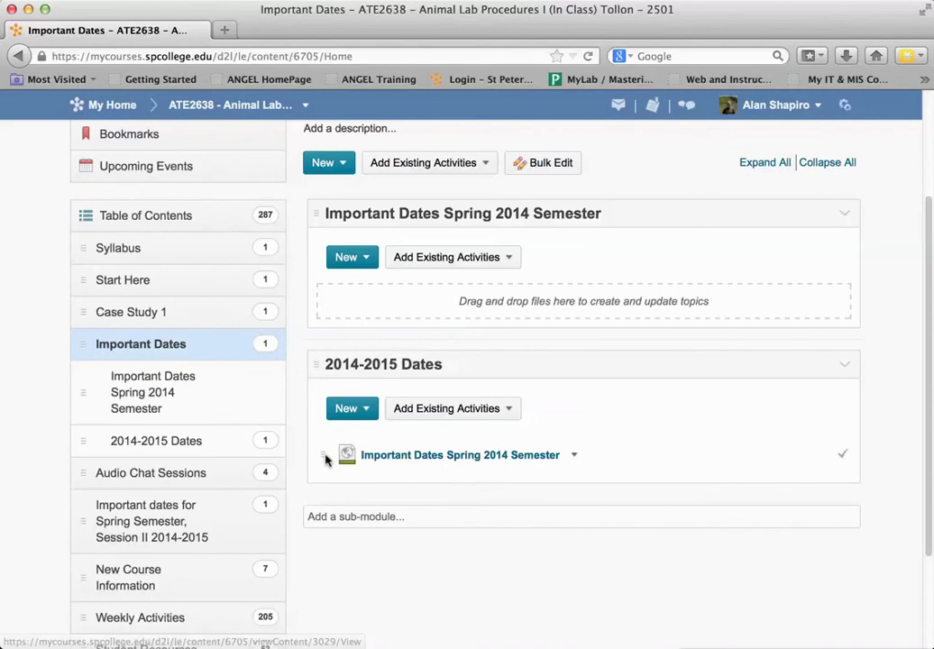
left_click_drag(324, 452, 166, 313)
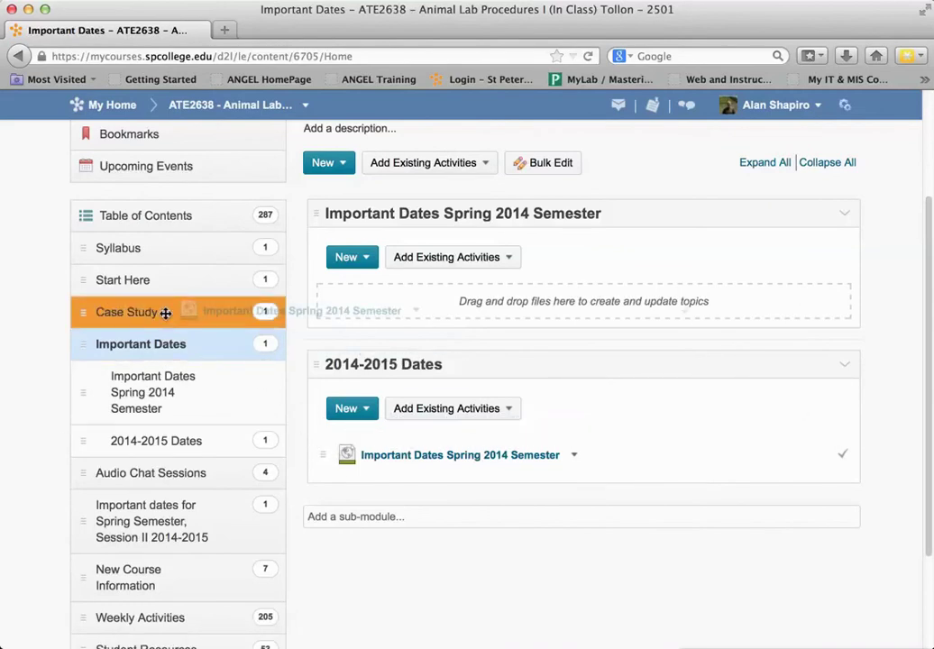
left_click_drag(166, 313, 167, 316)
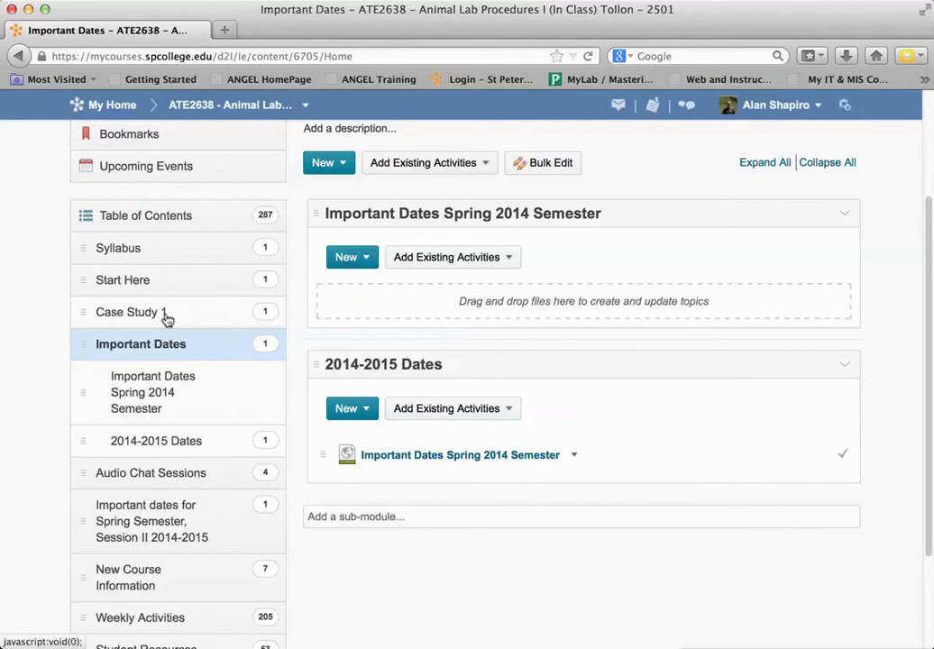